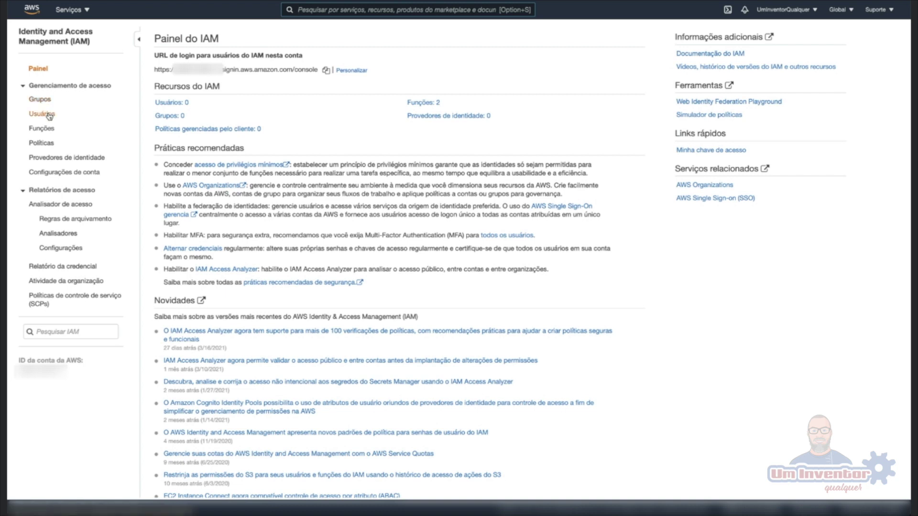
From the Users list, start a new IAM user and name it 'wesley'.
left_click(49, 114)
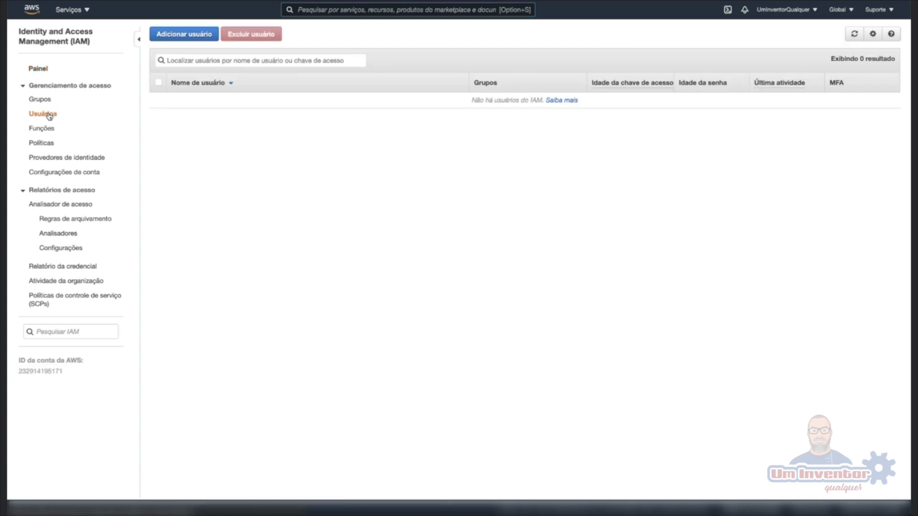
left_click(186, 35)
left_click(369, 108)
type("wesley")
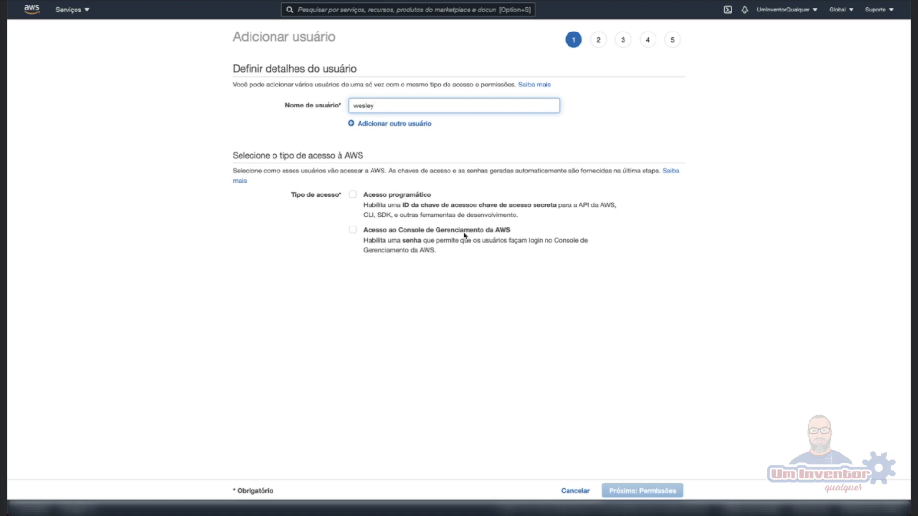
Give wesley AWS console access with an auto-generated password, then continue to permissions.
left_click(352, 230)
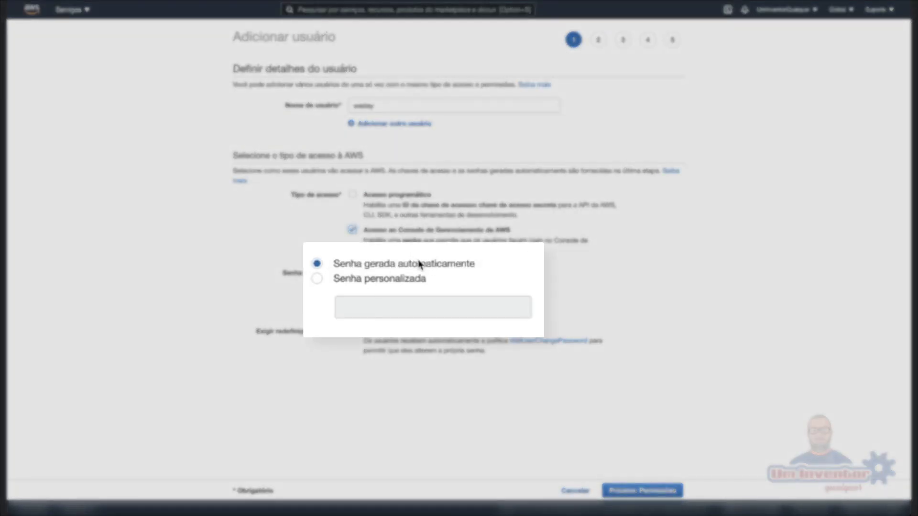
left_click(323, 279)
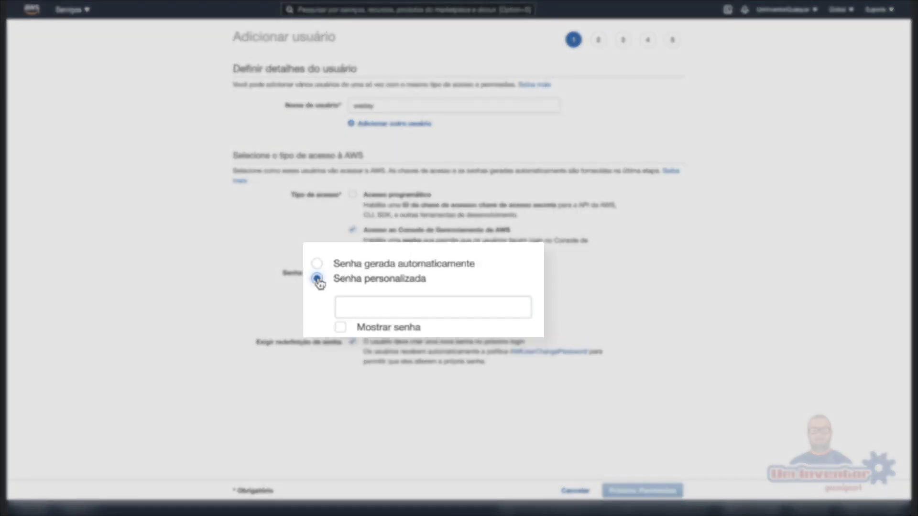
left_click(400, 314)
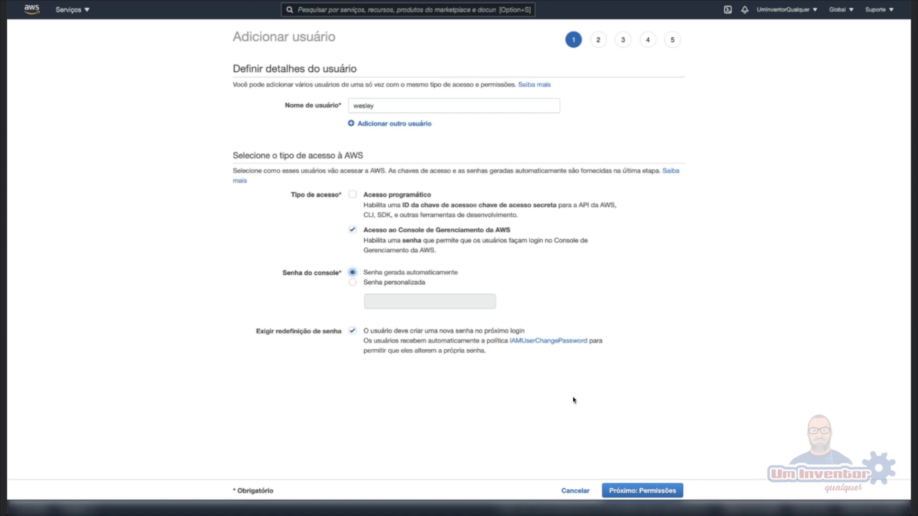
left_click(636, 490)
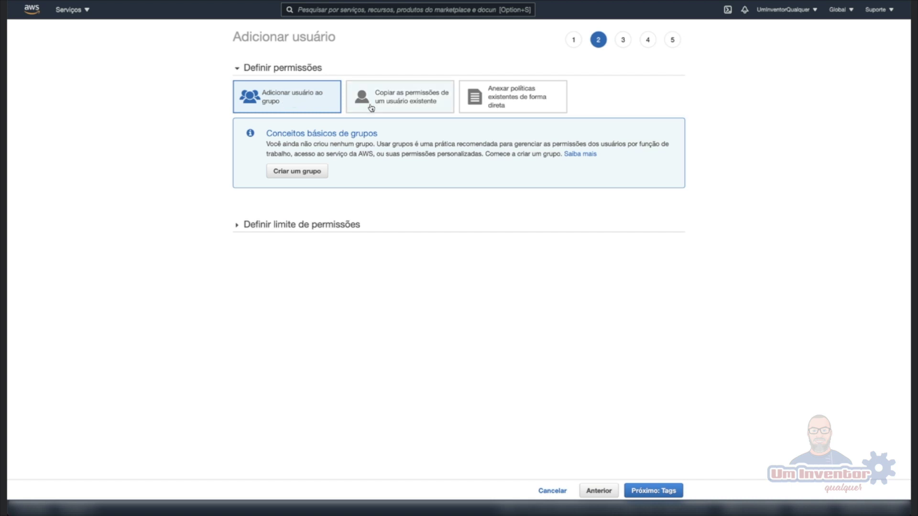
Choose to attach existing policies directly to wesley.
left_click(390, 108)
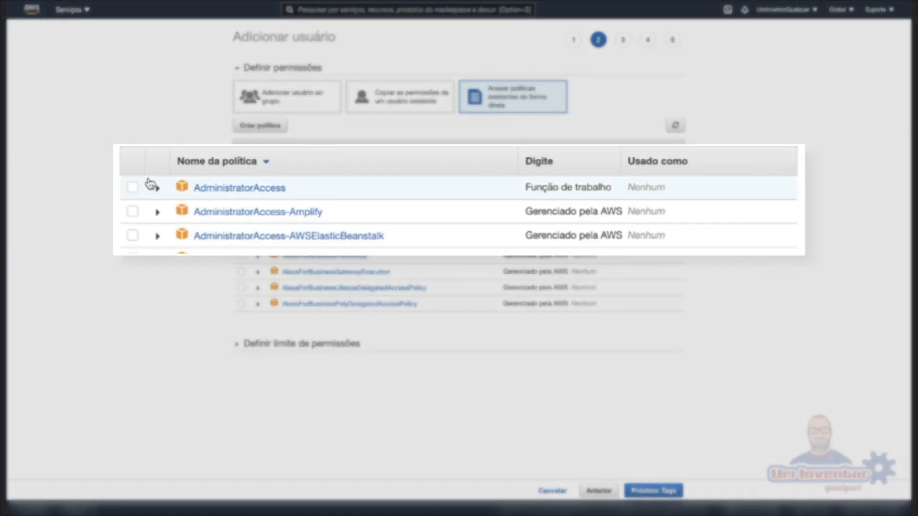
Attach AdministratorAccess to wesley and filter the policy list by 'Billing'.
left_click(133, 189)
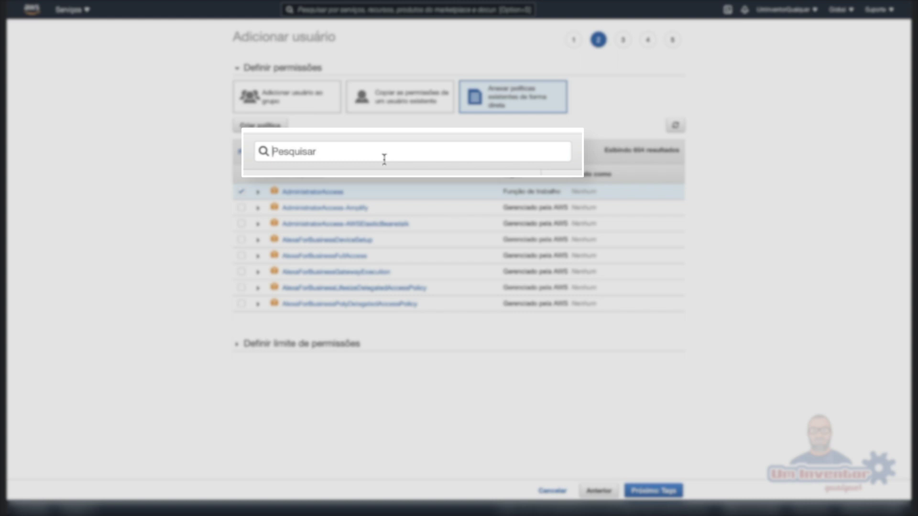
type("Billing")
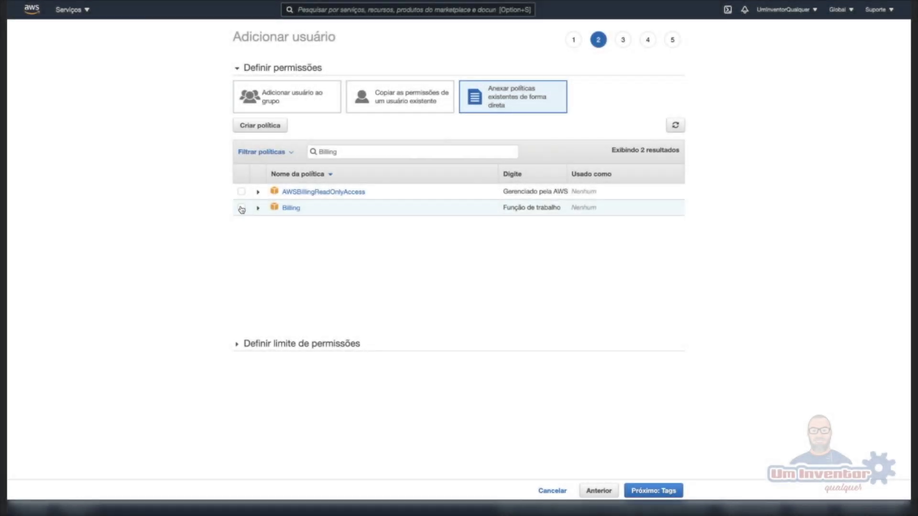
Also attach the Billing policy, clear the search, and continue to the tags step.
left_click(241, 207)
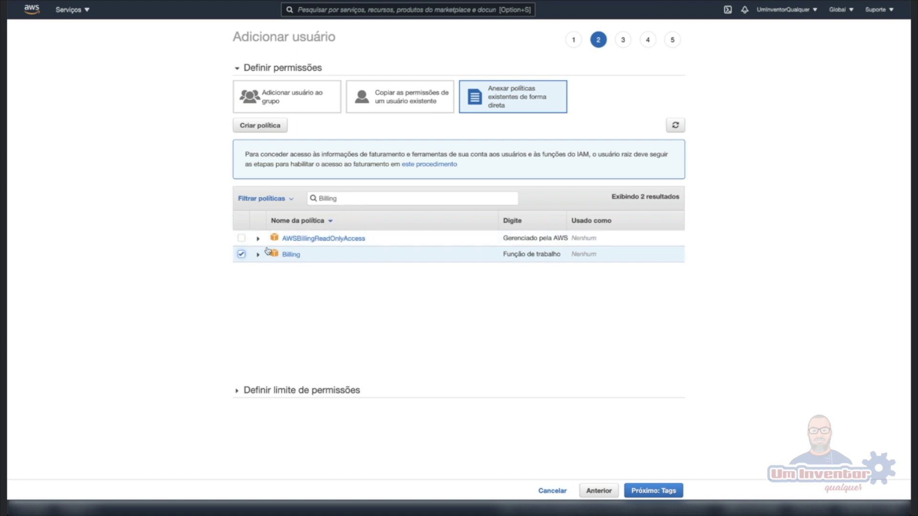
double_click(362, 204)
key("BackSpace")
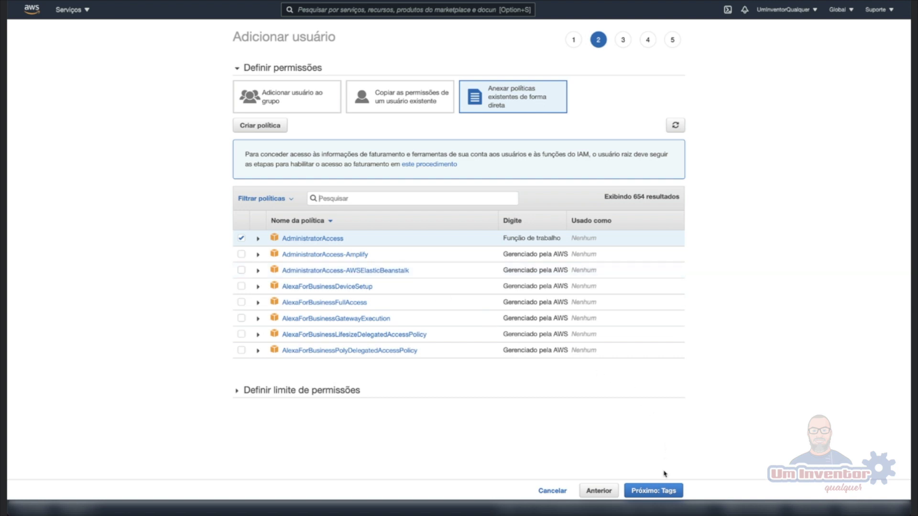
left_click(658, 491)
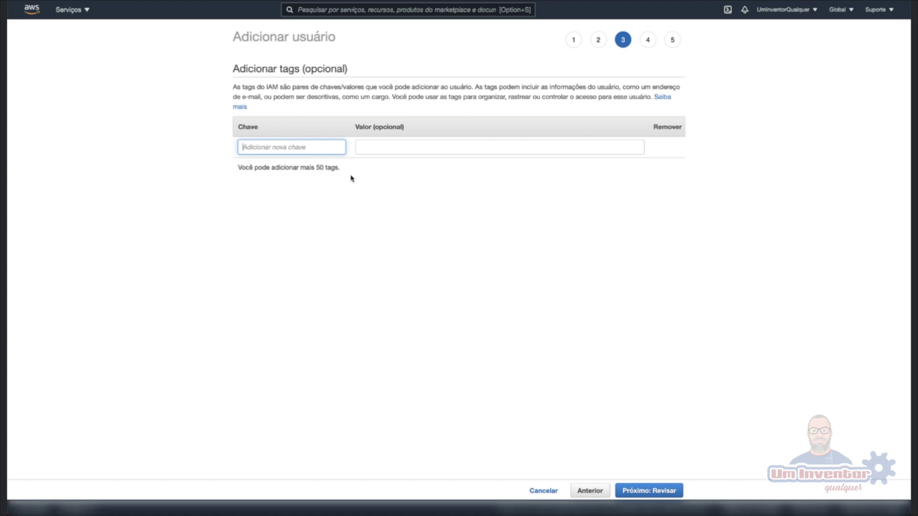
Add a tag with key 'cargo' and value 'admin' to wesley.
type("cargo")
key("Tab")
type("admin")
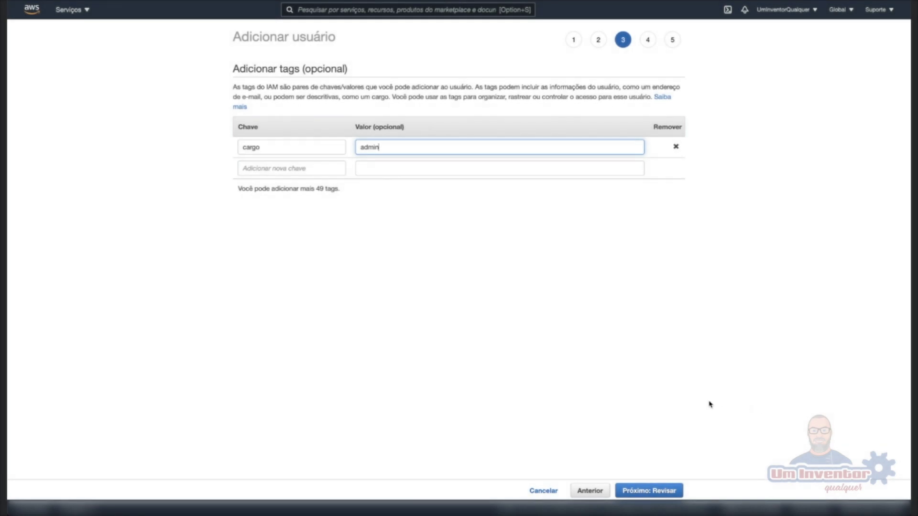
Review wesley's settings and create the IAM user.
left_click(659, 493)
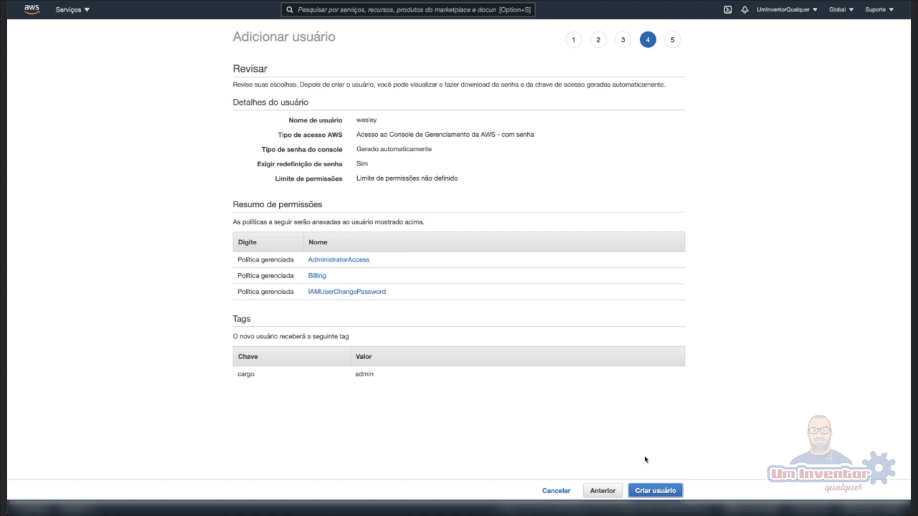
left_click(654, 489)
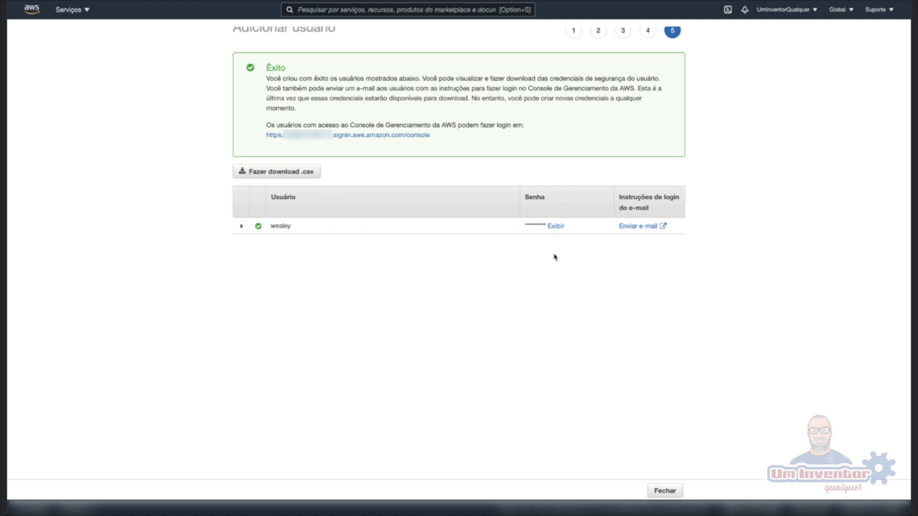
Show wesley's generated password, close the confirmation, and begin adding another user.
left_click(556, 227)
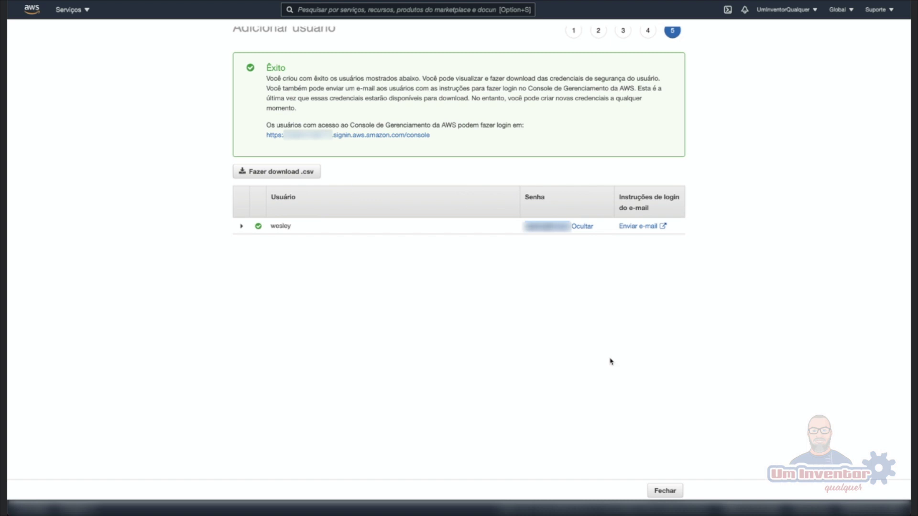
left_click(672, 491)
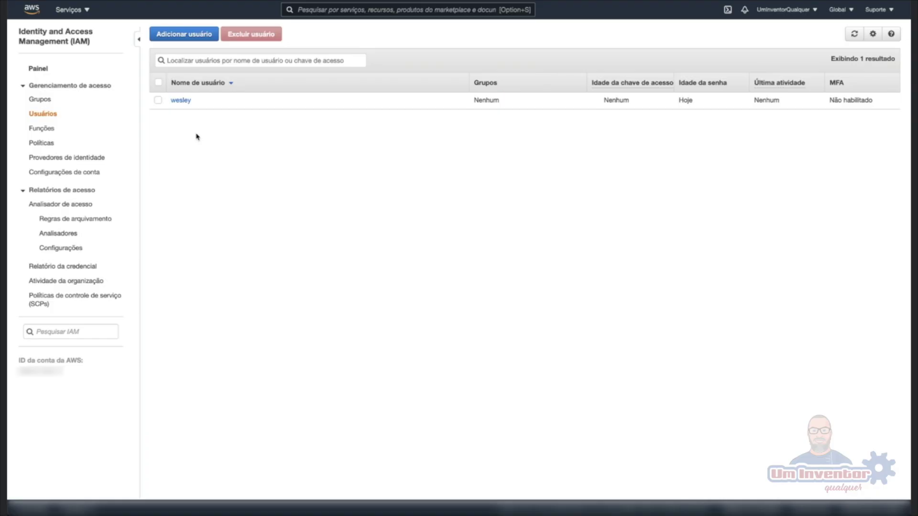
left_click(199, 34)
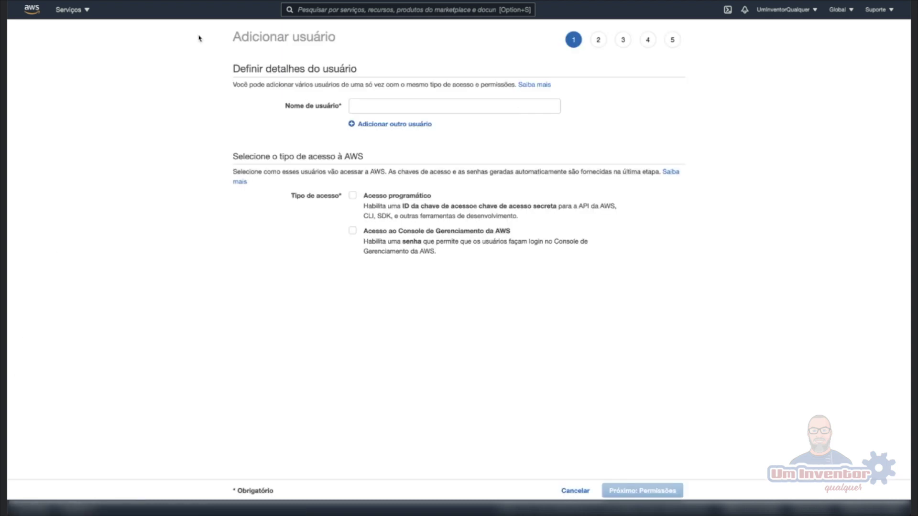
Name the second user 'api' with programmatic access and continue to permissions.
left_click(423, 114)
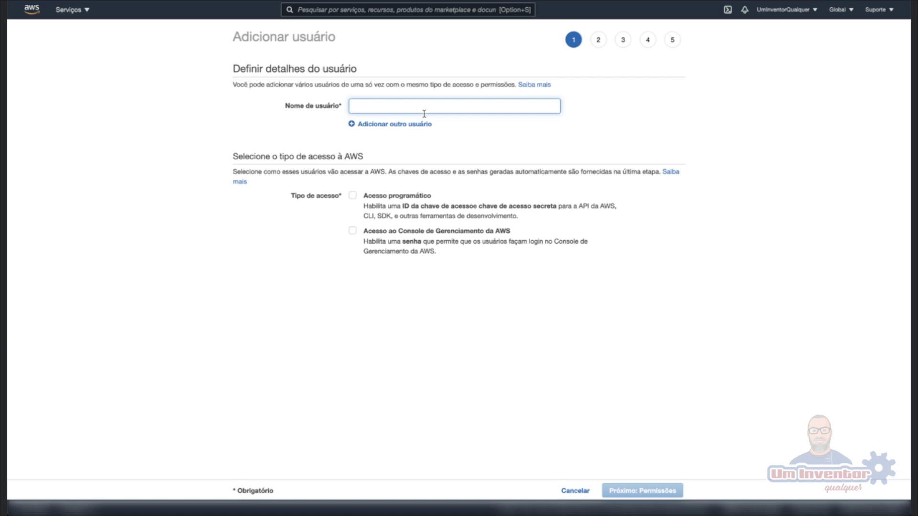
left_click(417, 297)
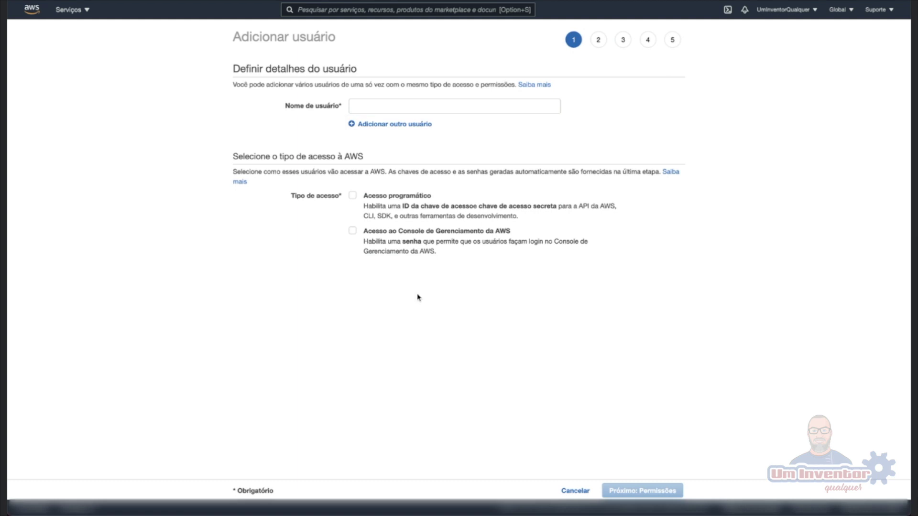
left_click(457, 106)
type("api")
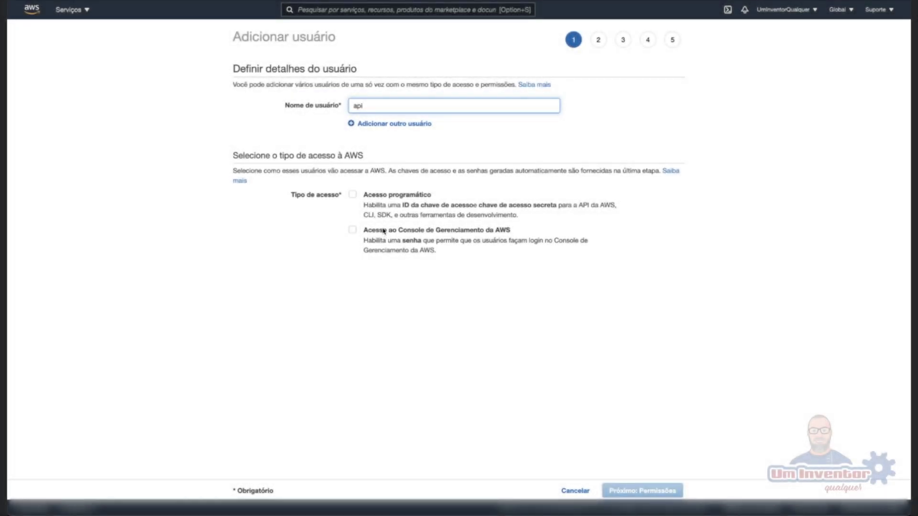
left_click(352, 195)
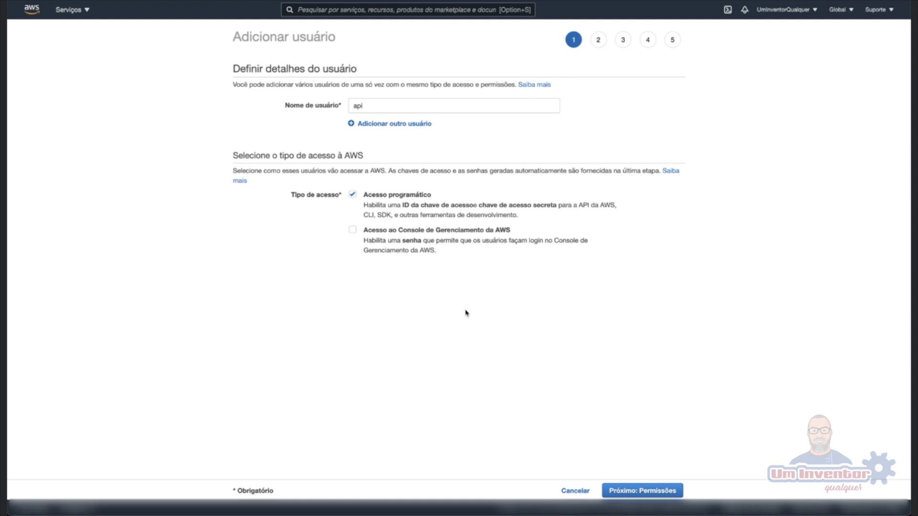
left_click(639, 491)
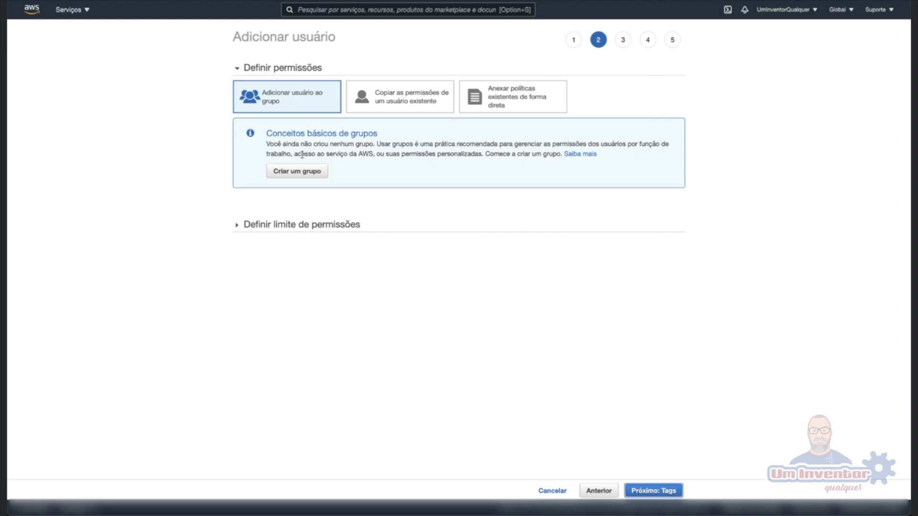
Start a group named 'api' with AmazonS3FullAccess selected from an 's3' policy search.
left_click(298, 172)
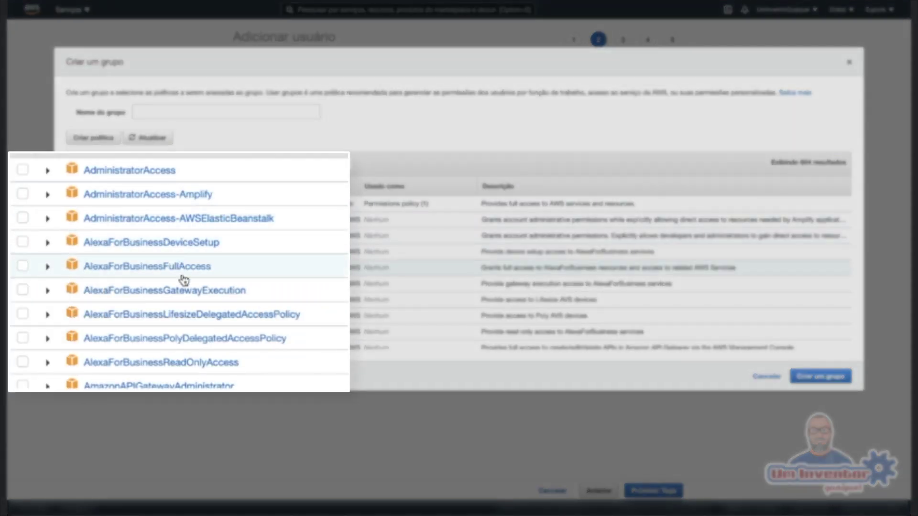
scroll(184, 280, "down", 12)
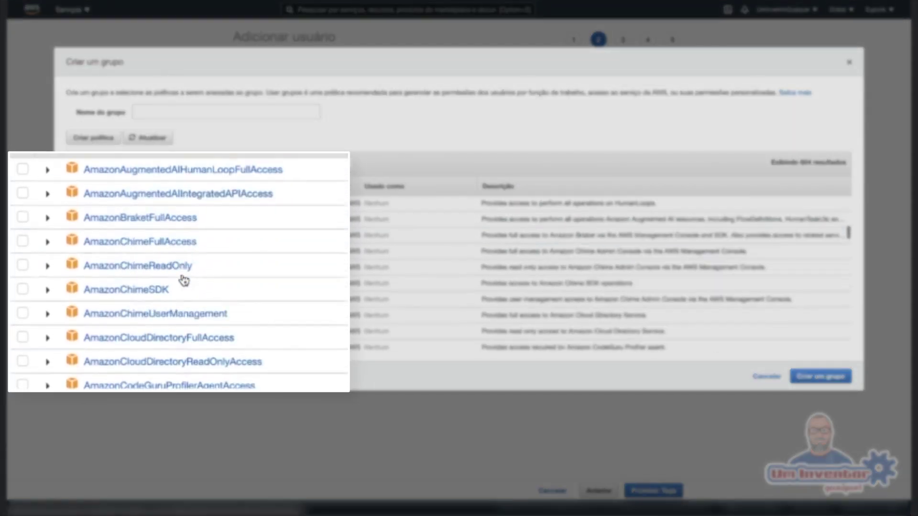
scroll(184, 280, "down", 2)
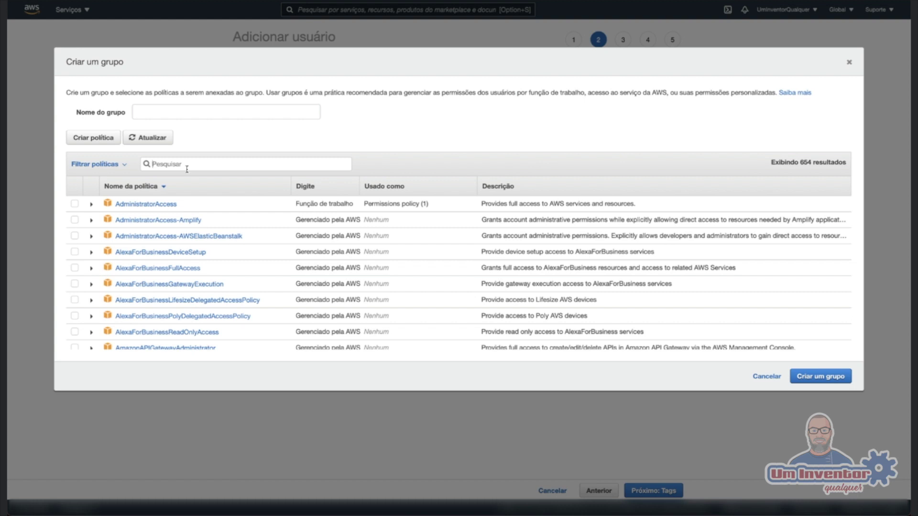
type("s3")
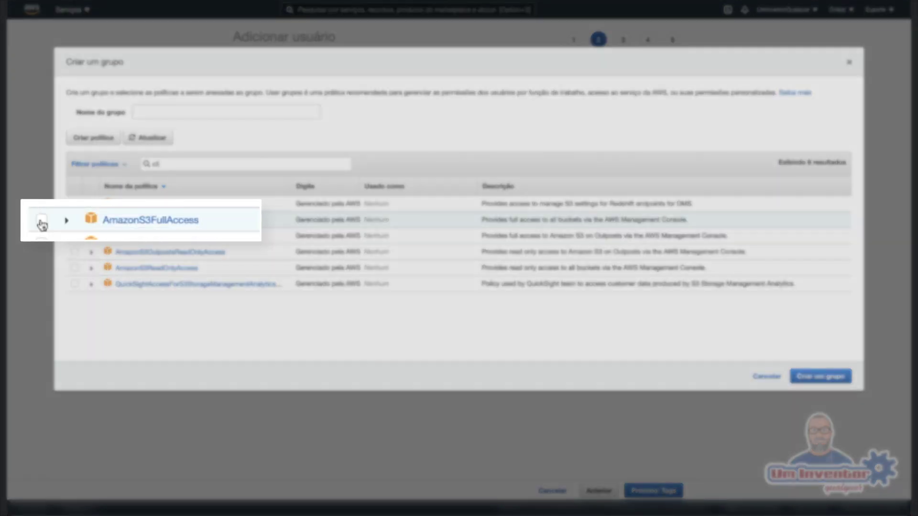
left_click(42, 222)
left_click(220, 120)
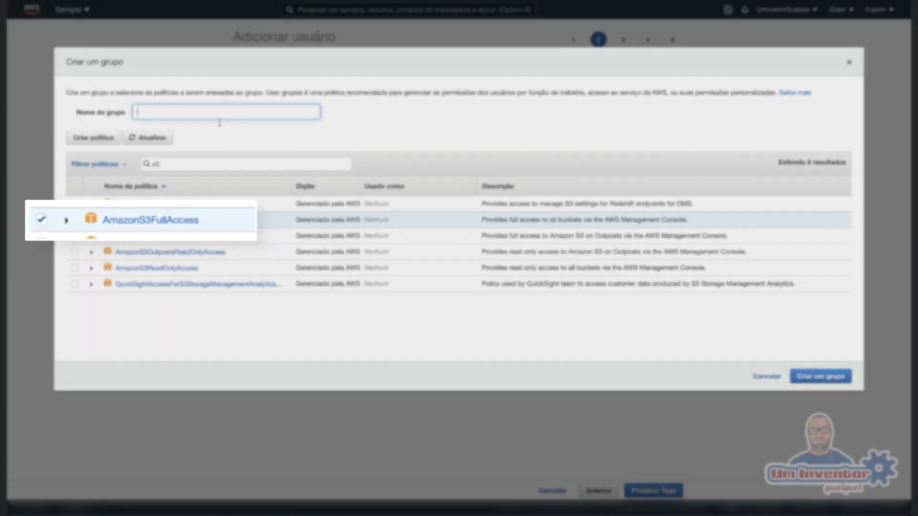
type("api")
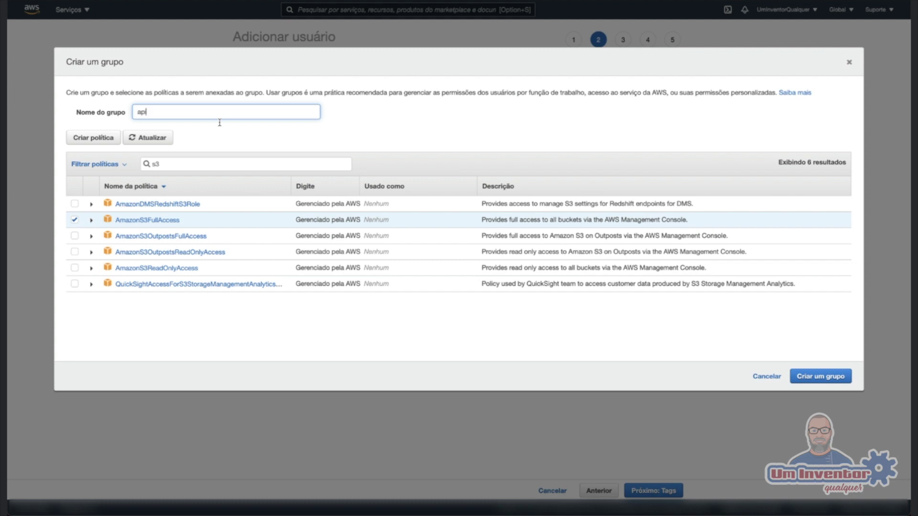
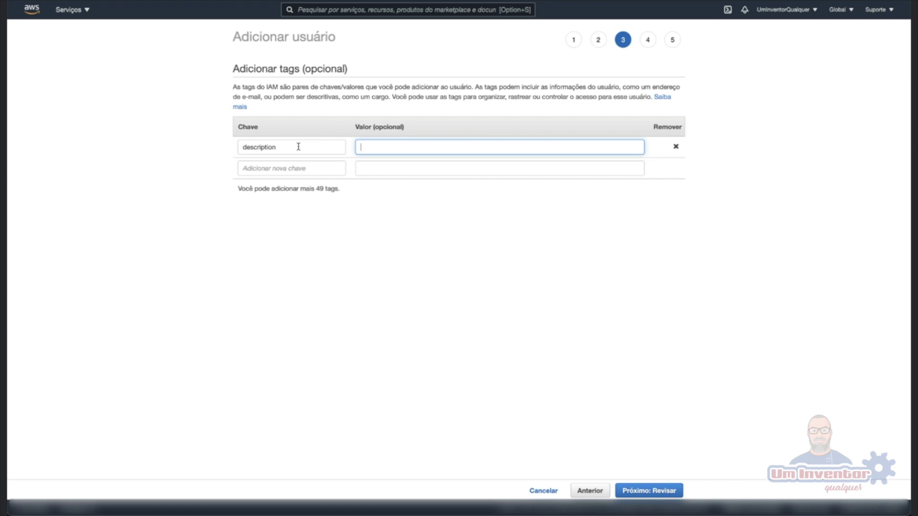
Tag the api user with description 'S3 permission for API user', review, and create it.
type("permission for API user")
left_click(665, 493)
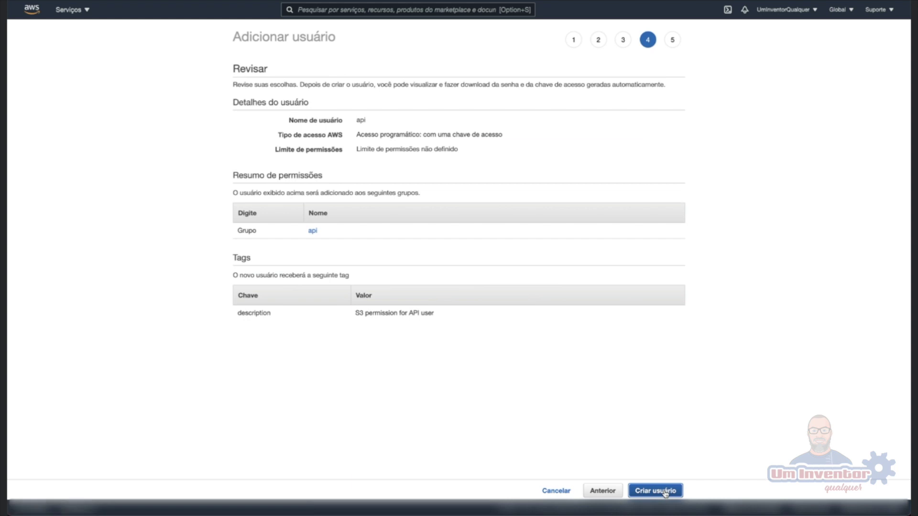
left_click(665, 493)
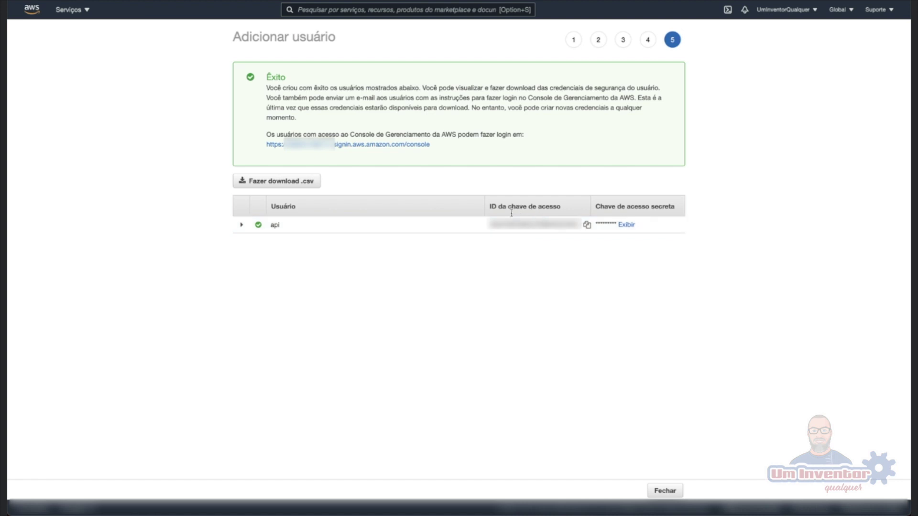
Select the api user's access key ID and reveal its secret access key.
double_click(532, 225)
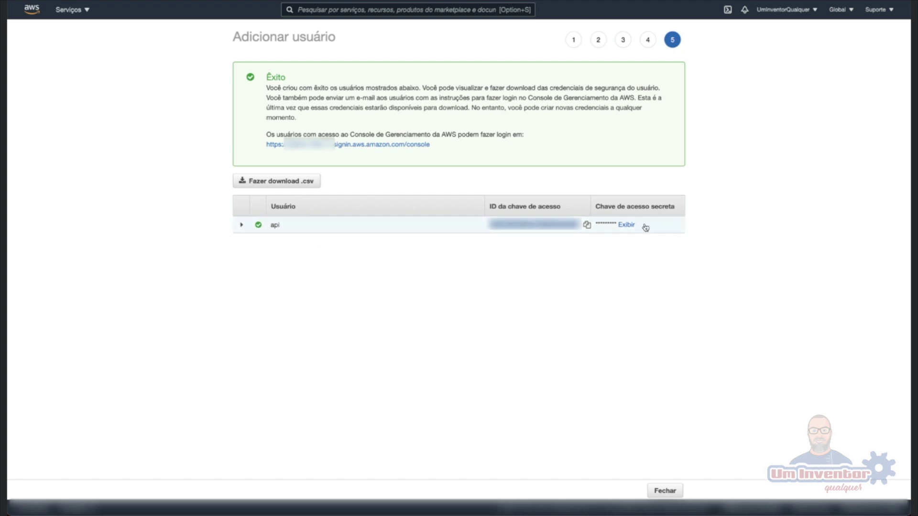
left_click(627, 225)
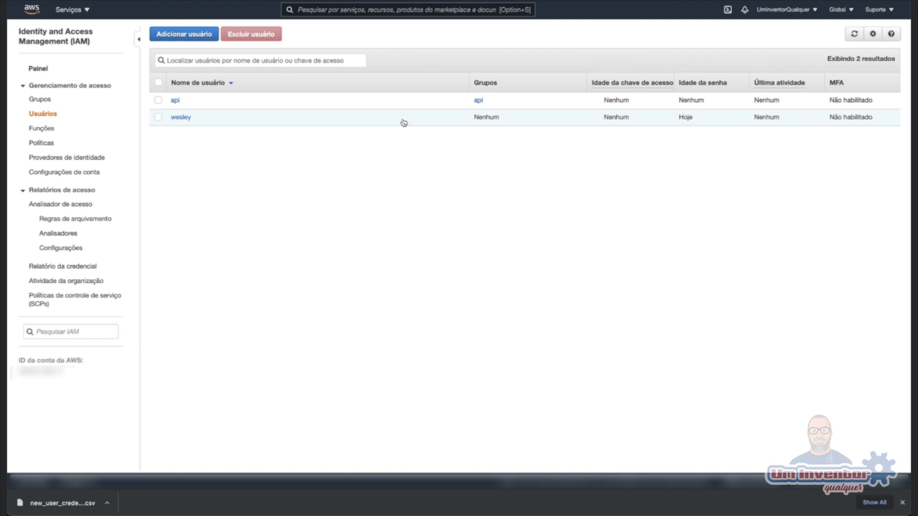
Open wesley's Security credentials tab to check login details and access keys.
left_click(177, 118)
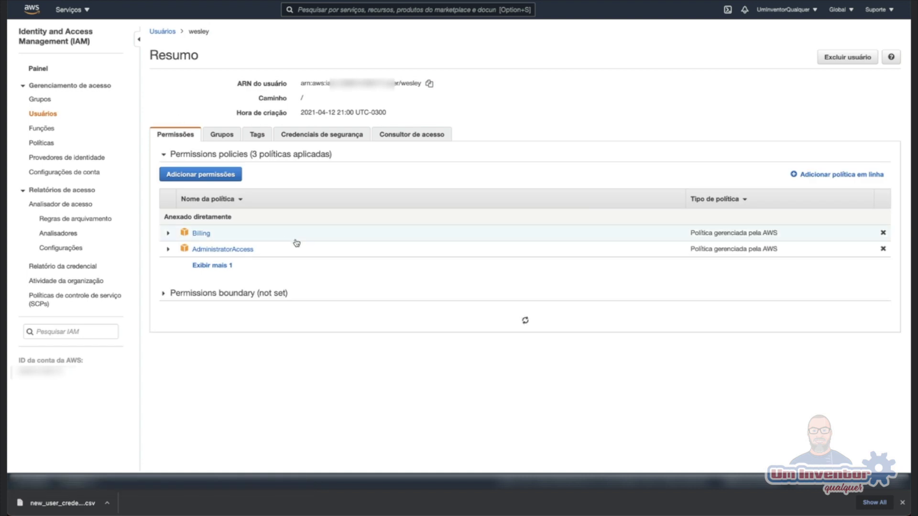
left_click(342, 136)
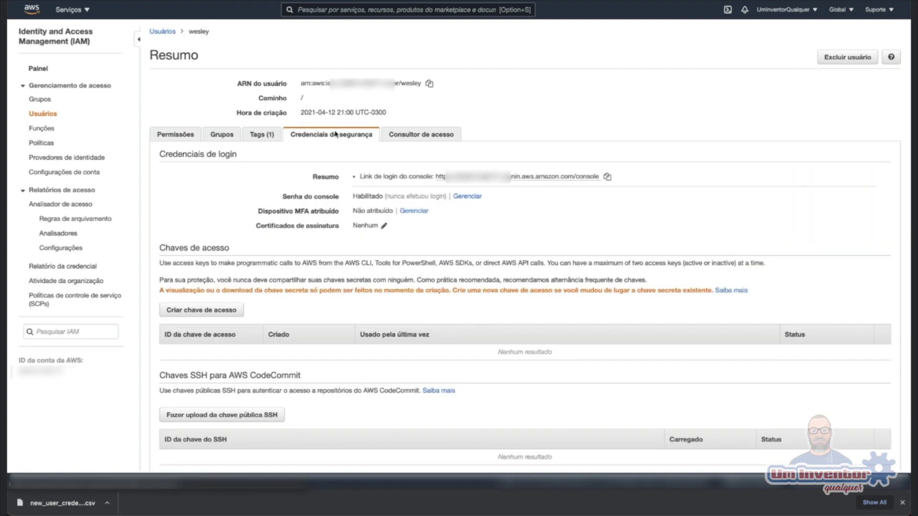
scroll(257, 230, "down", 2)
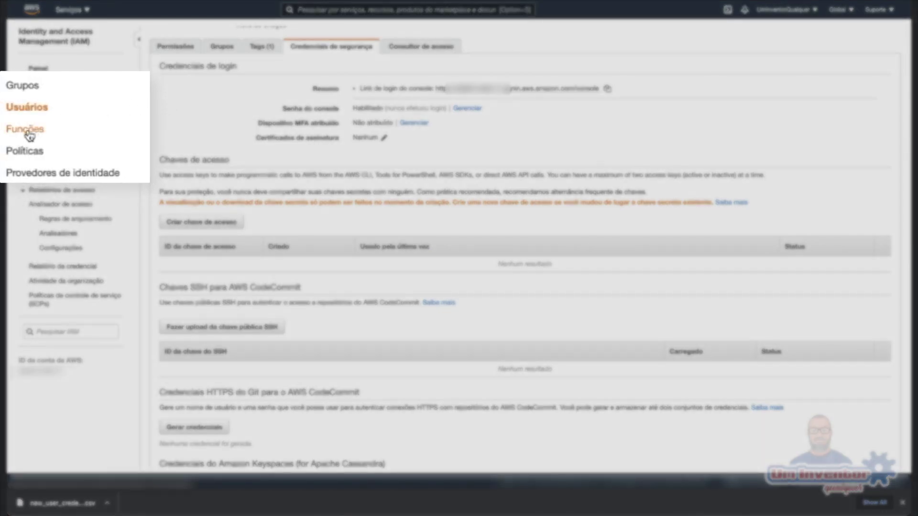
Go to the IAM Roles list and begin a new role.
left_click(43, 130)
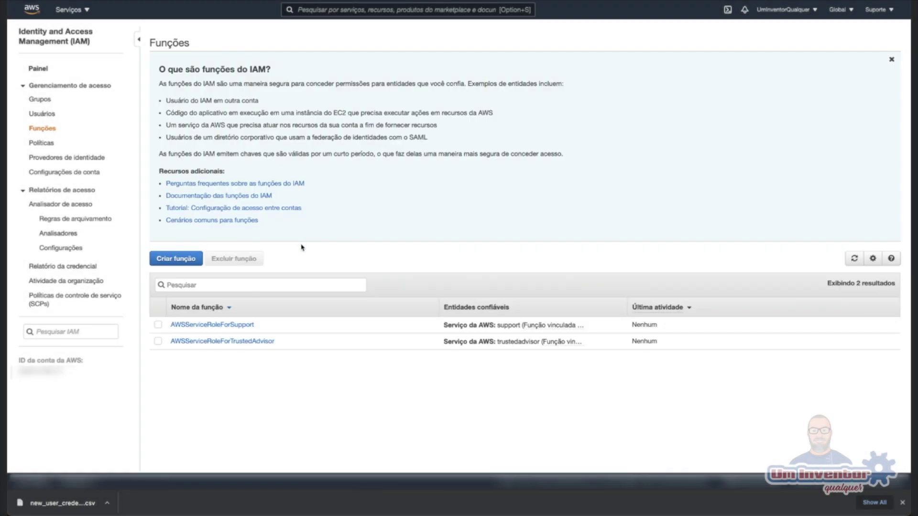
left_click(177, 261)
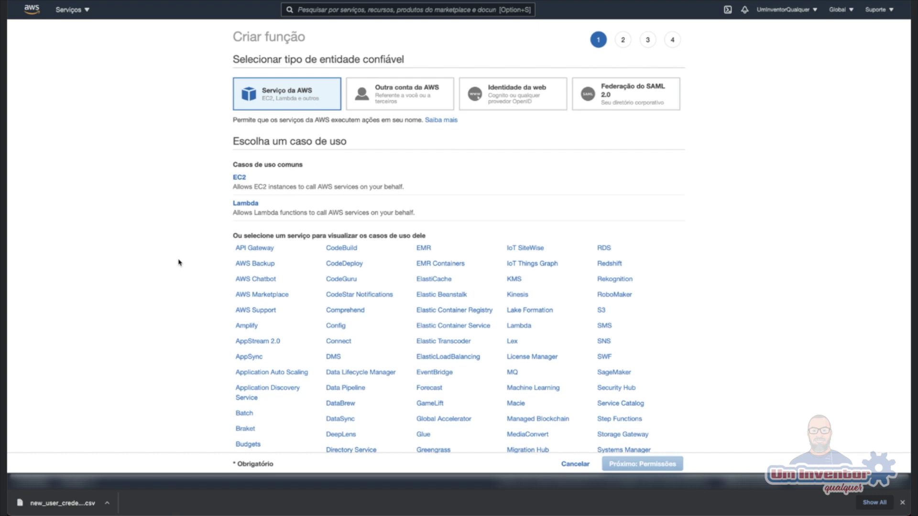
Choose EC2 as the trusted service and general EC2 use case, then continue to permissions.
left_click(243, 187)
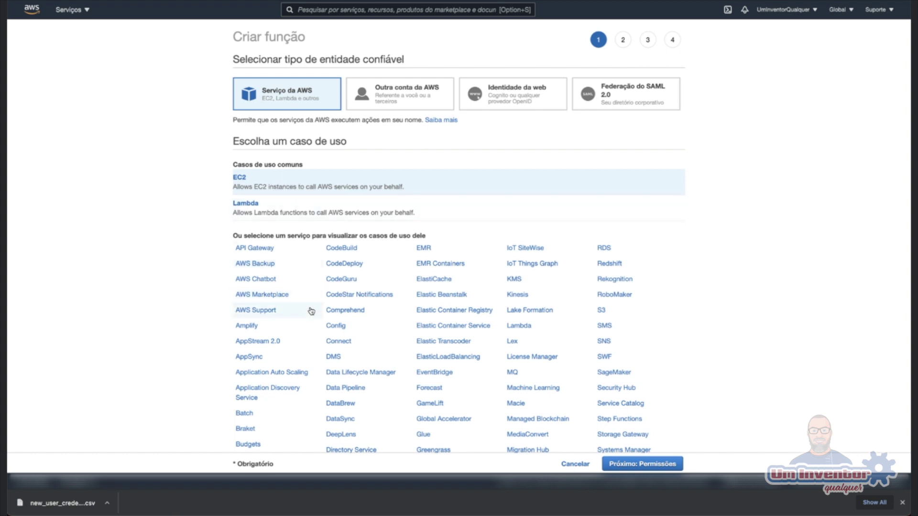
scroll(311, 304, "down", 3)
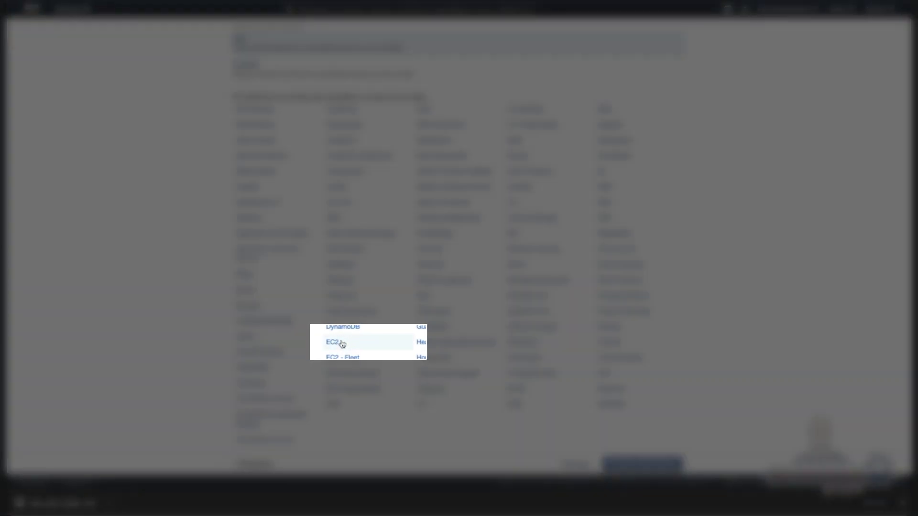
left_click(340, 344)
scroll(341, 344, "down", 5)
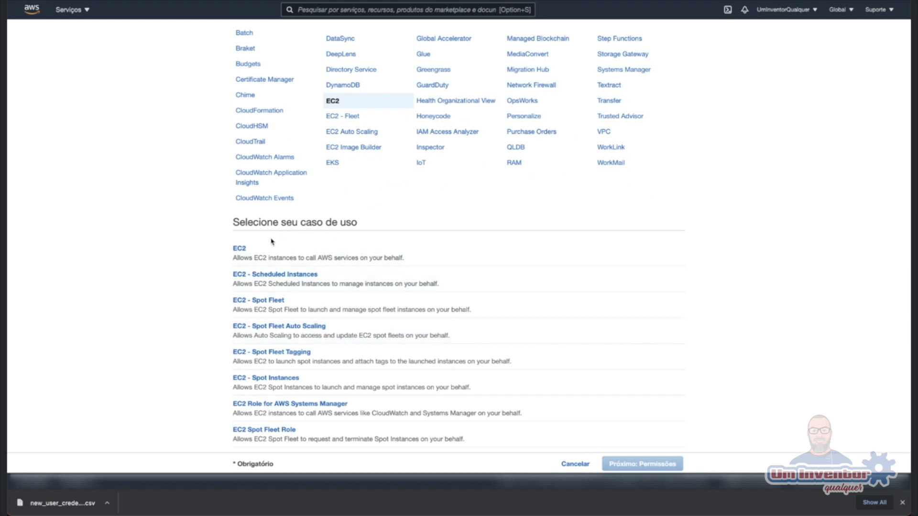
left_click(250, 256)
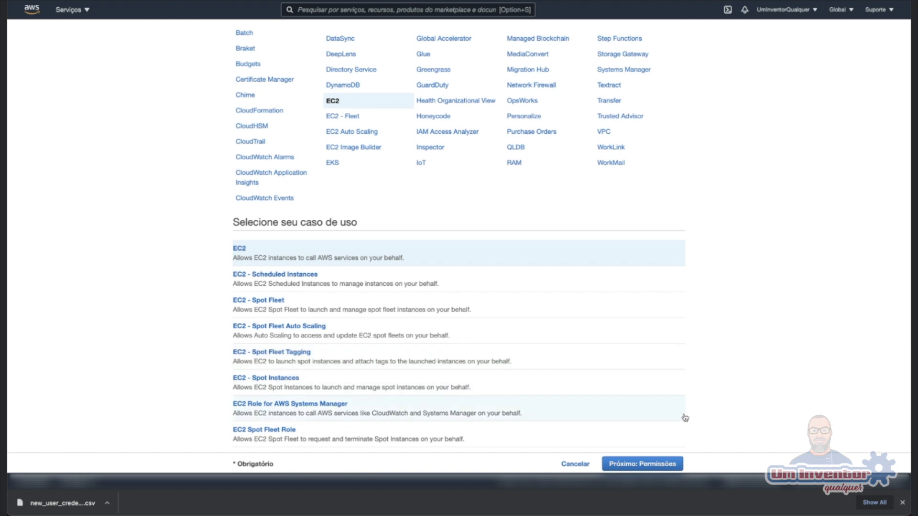
left_click(655, 465)
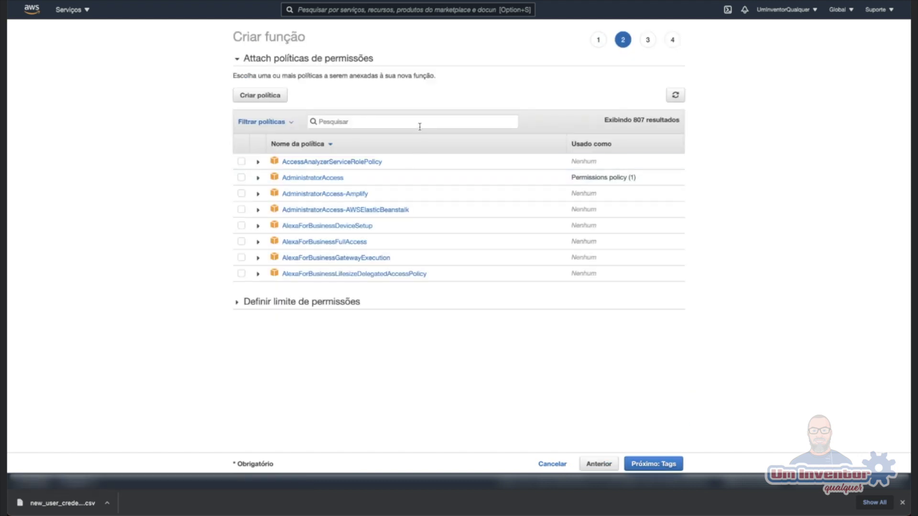